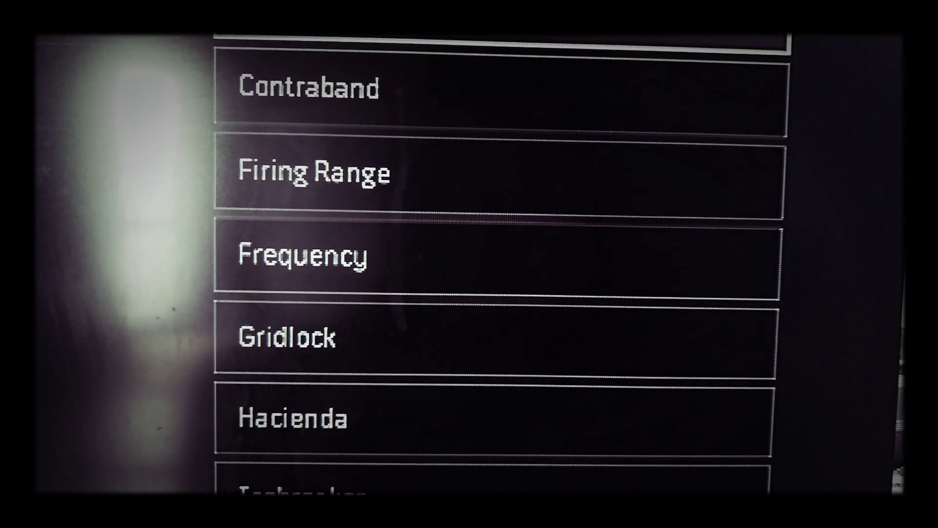
{"action": "key", "text": "Down"}
{"action": "key", "text": "Up"}
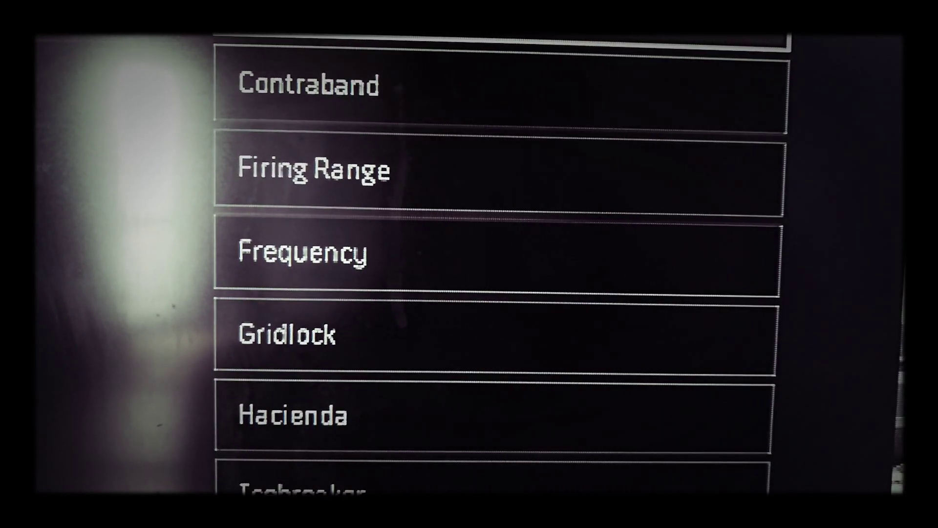
{"action": "key", "text": "Down"}
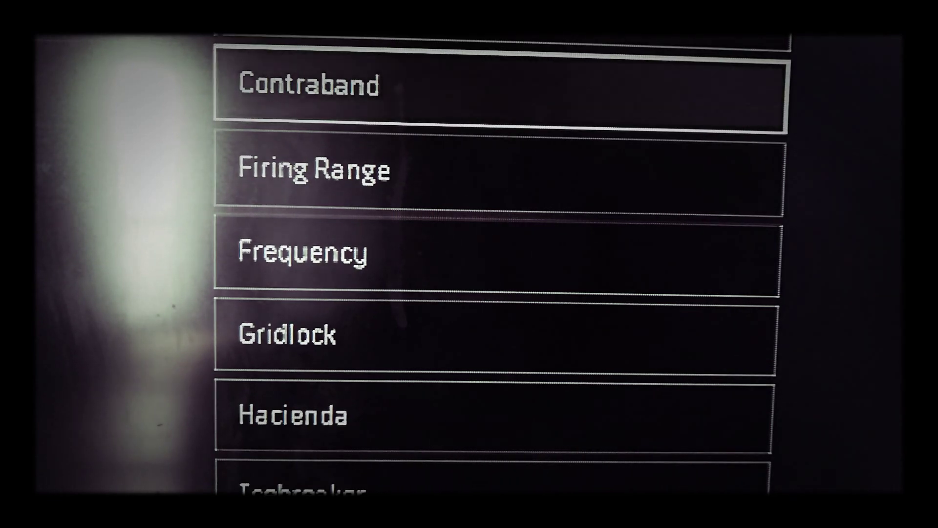
{"action": "key", "text": "Down"}
{"action": "key", "text": "Down"}
{"action": "key", "text": "Down"}
{"action": "key", "text": "Down"}
{"action": "key", "text": "Up"}
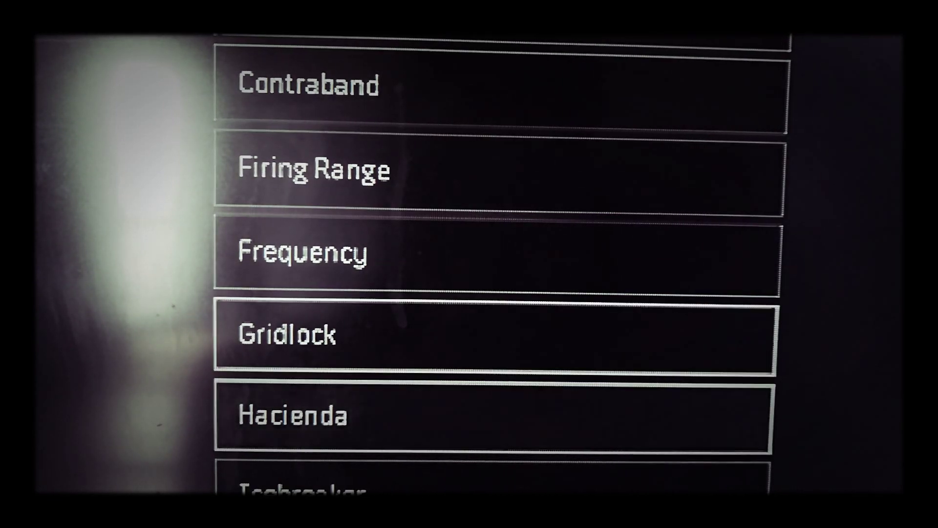
{"action": "key", "text": "Up"}
{"action": "key", "text": "Up"}
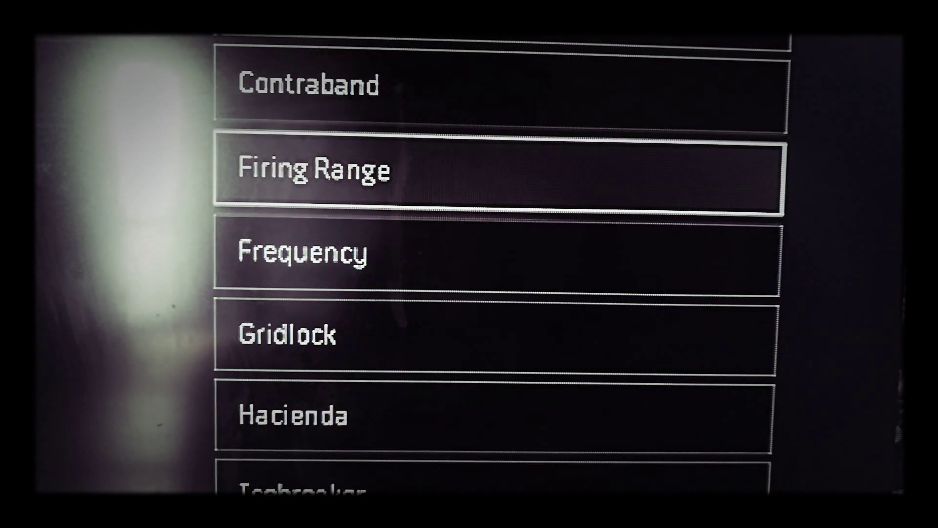
{"action": "key", "text": "Down"}
{"action": "key", "text": "Down"}
{"action": "key", "text": "Down"}
{"action": "key", "text": "Up"}
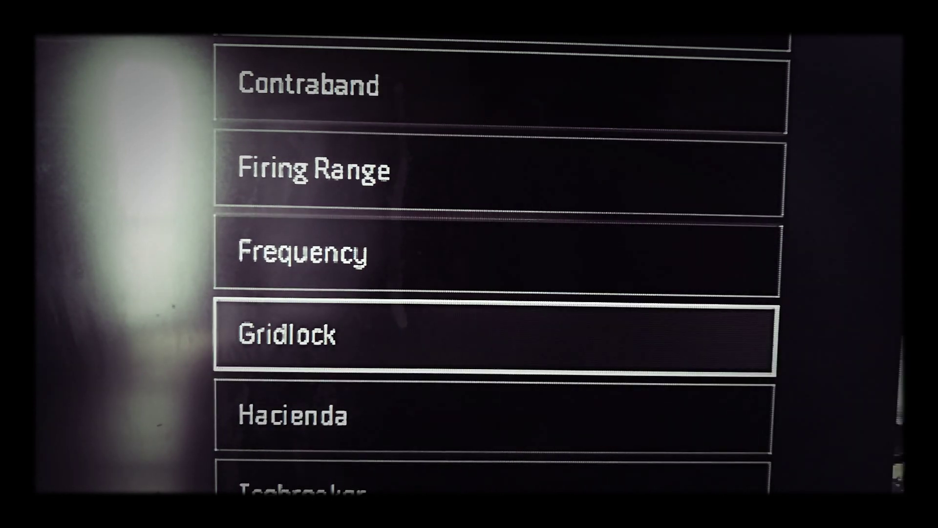
{"action": "key", "text": "Return"}
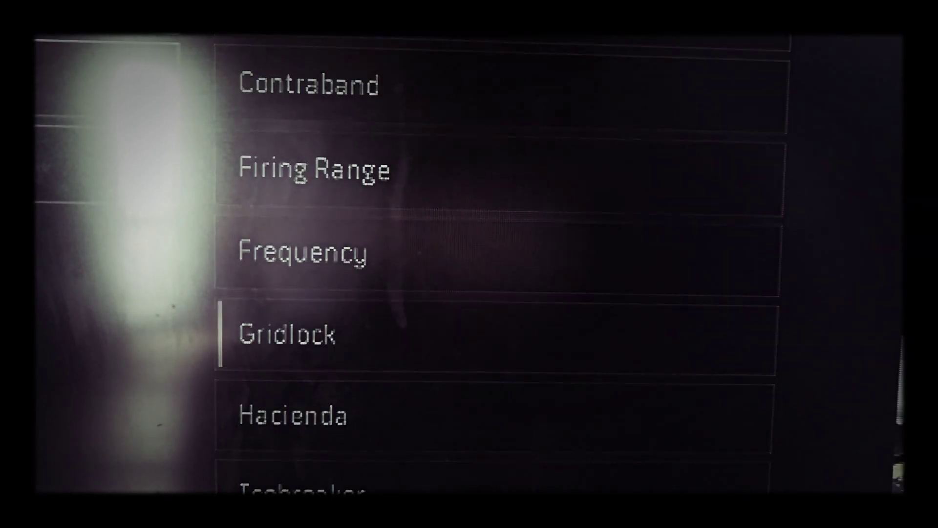